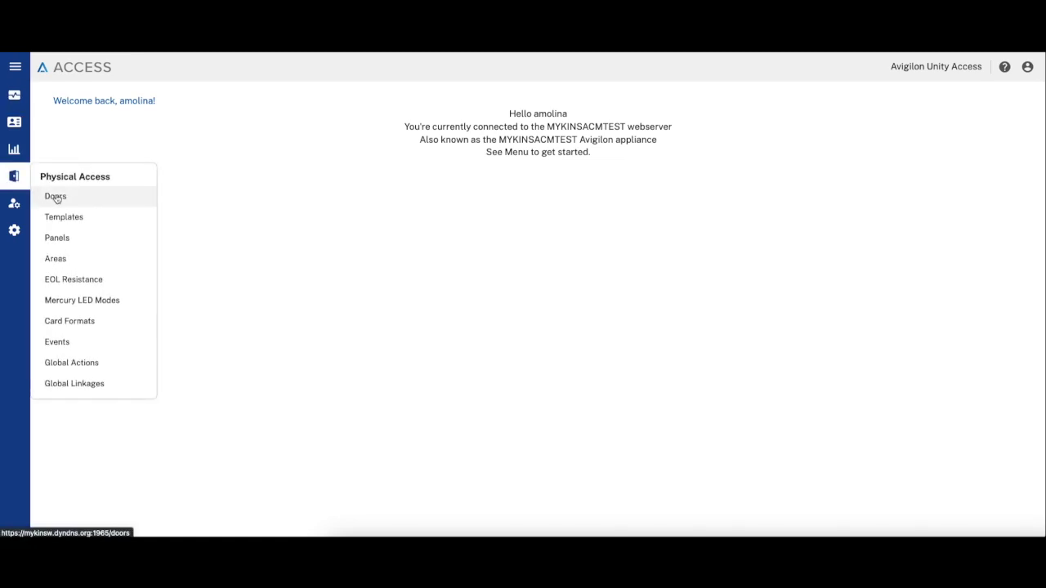
- Go to the Doors page from the Physical Access sidebar icon
{"action": "left_click", "coordinate": [55, 198]}
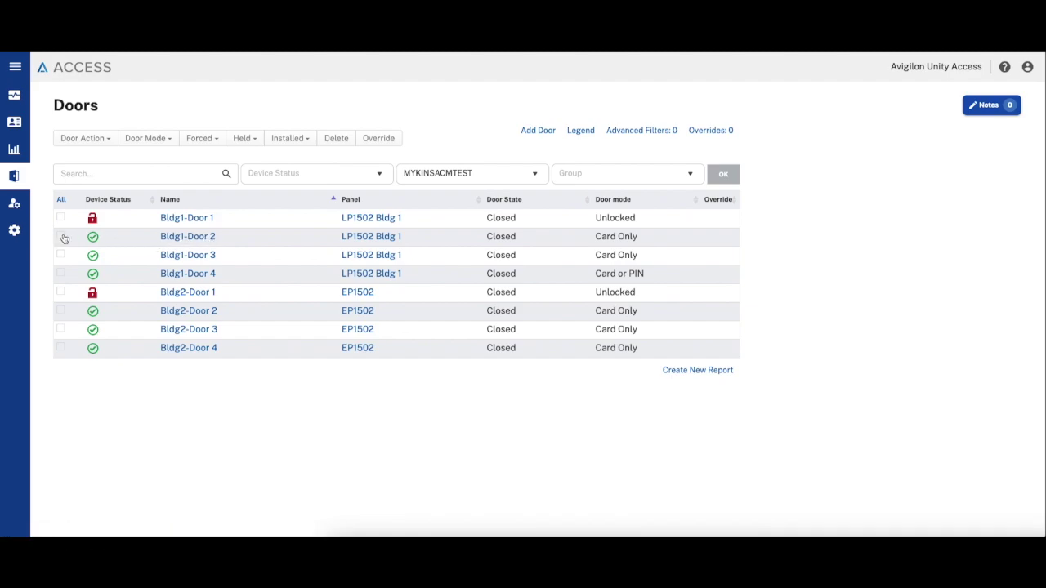
- Select the Bldg1-Door 2 row in the Doors list
{"action": "left_click", "coordinate": [63, 237]}
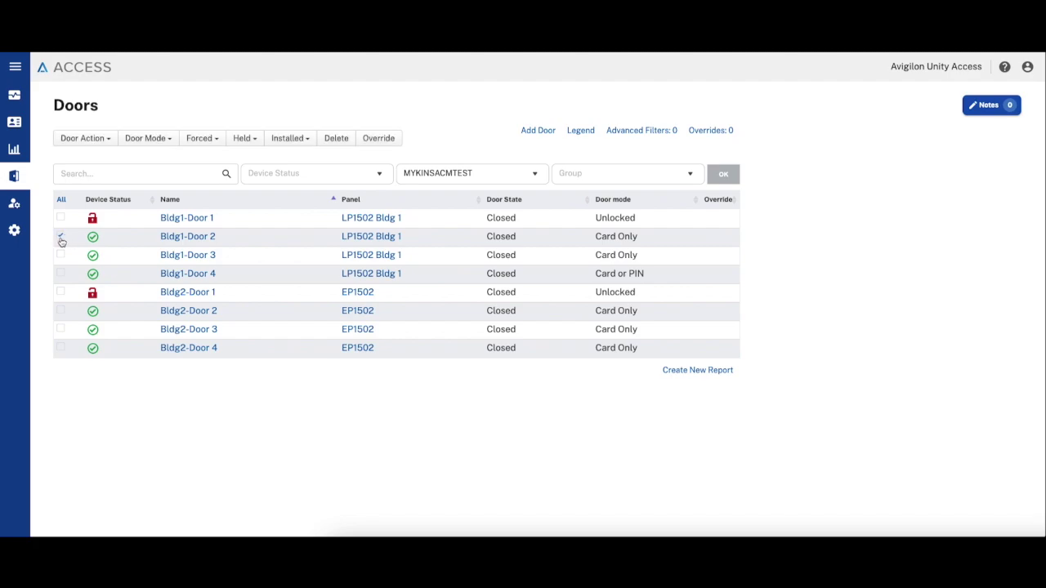
- Start a new override for the selected door and name it 'Holiday party'
{"action": "left_click", "coordinate": [378, 139]}
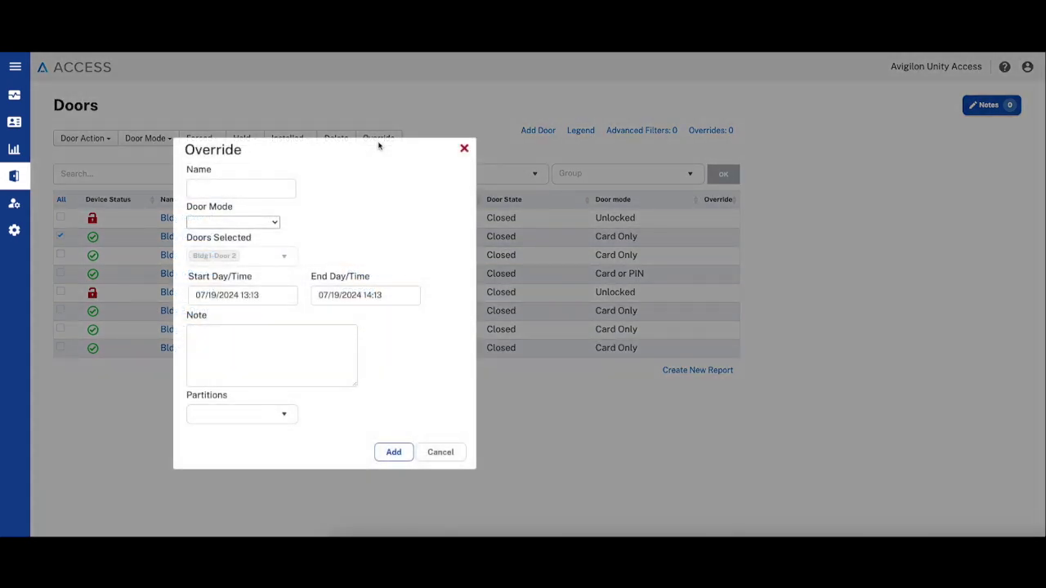
{"action": "left_click", "coordinate": [213, 186]}
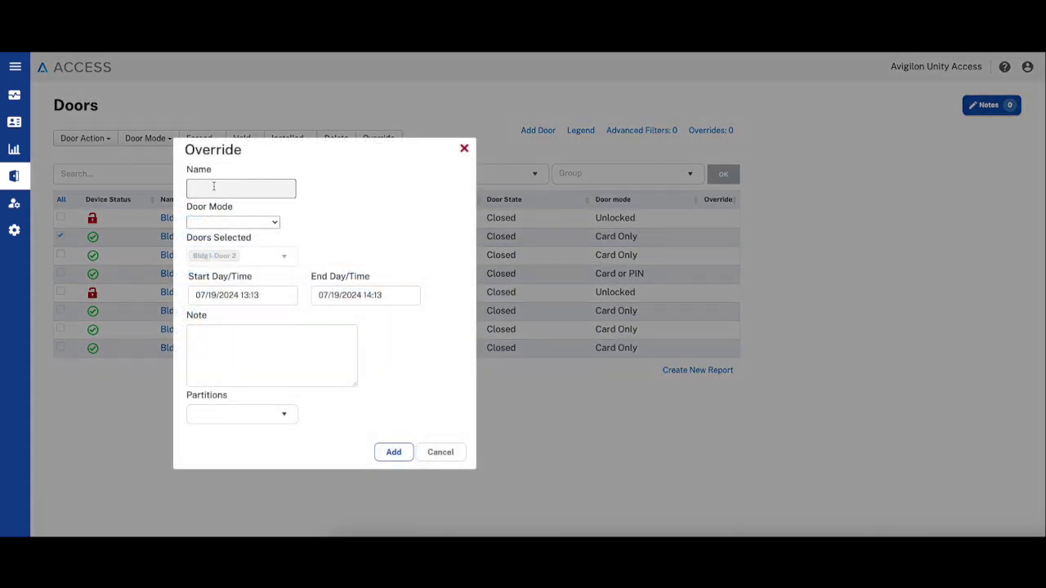
{"action": "type", "text": "Holid"}
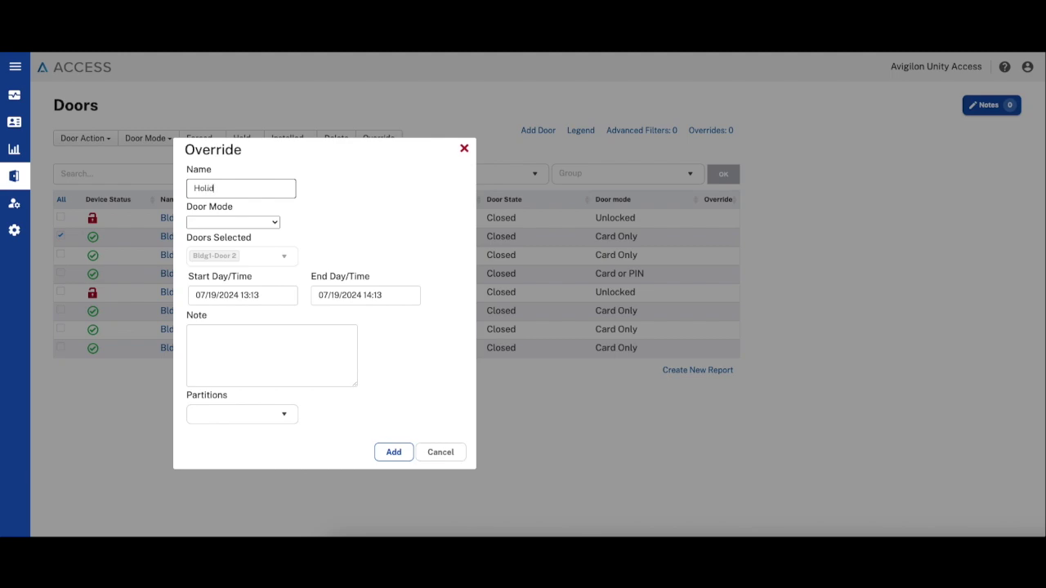
{"action": "type", "text": "ay pa"}
{"action": "type", "text": "rt"}
{"action": "key", "text": "BackSpace"}
{"action": "key", "text": "BackSpace"}
{"action": "type", "text": "rty"}
- Set the override's Door Mode to Unlocked
{"action": "left_click", "coordinate": [269, 223]}
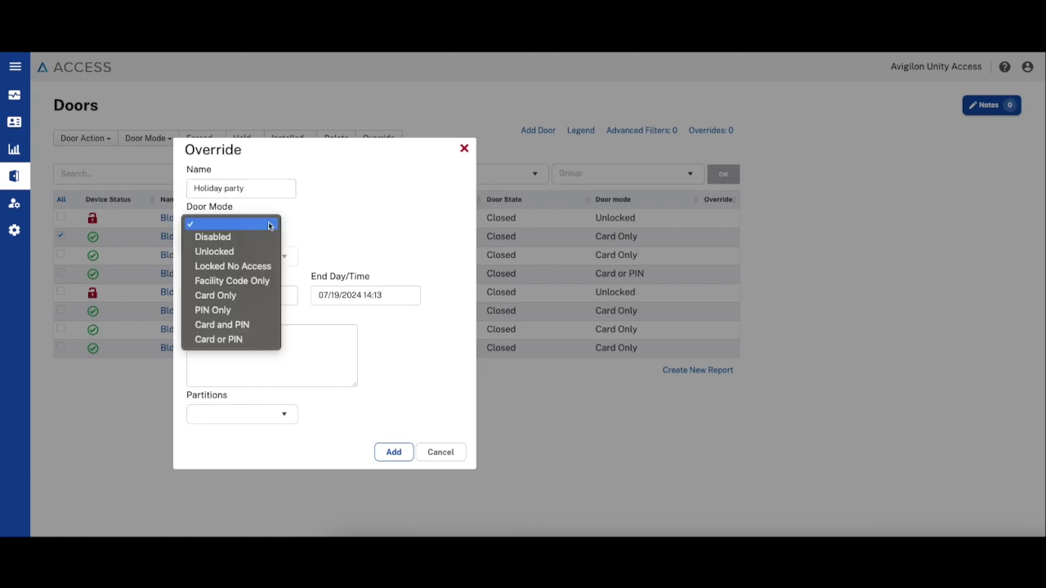
{"action": "left_click", "coordinate": [238, 252]}
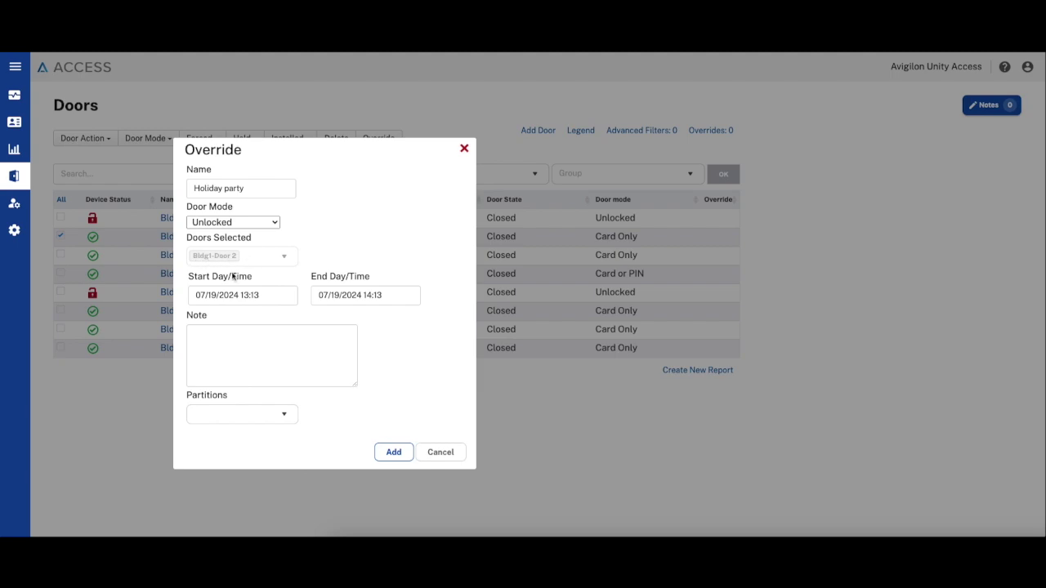
{"action": "left_click", "coordinate": [260, 295]}
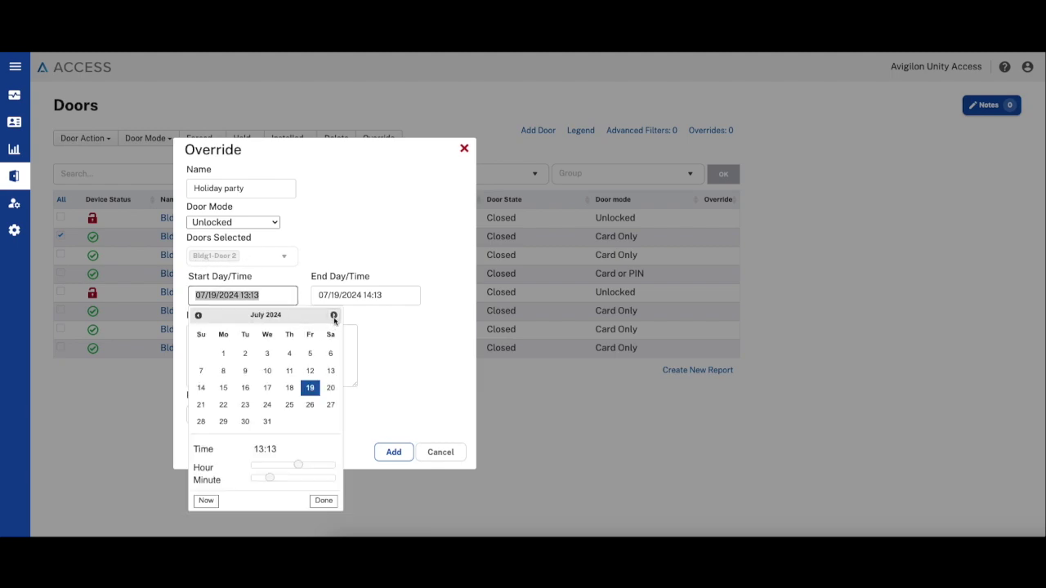
- Pick December 20, 2024 as the override's start date
{"action": "left_click", "coordinate": [333, 316]}
{"action": "left_click", "coordinate": [333, 316]}
{"action": "left_click", "coordinate": [333, 316]}
{"action": "left_click", "coordinate": [332, 316]}
{"action": "left_click", "coordinate": [332, 315]}
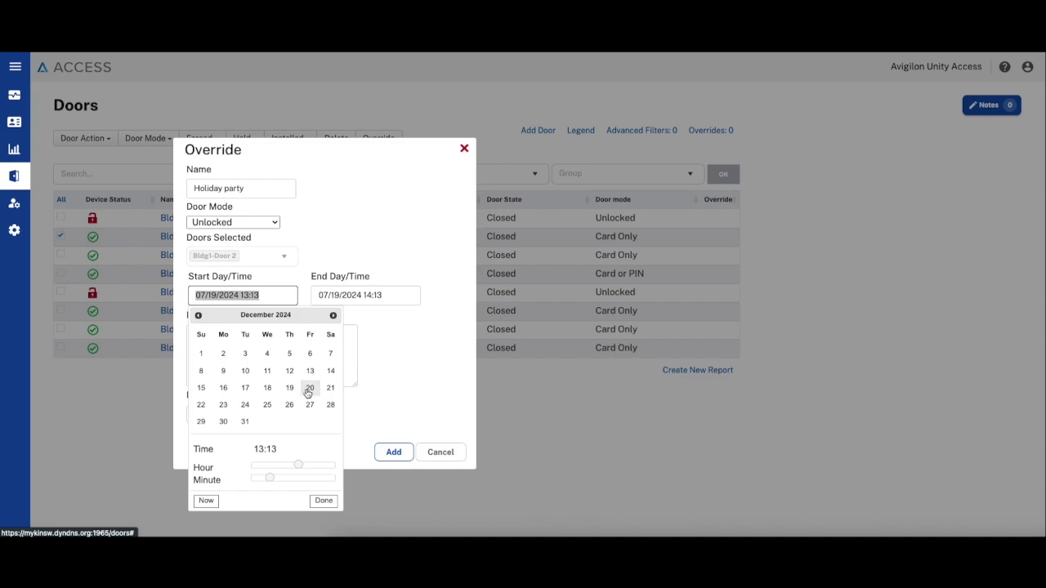
{"action": "left_click", "coordinate": [308, 389]}
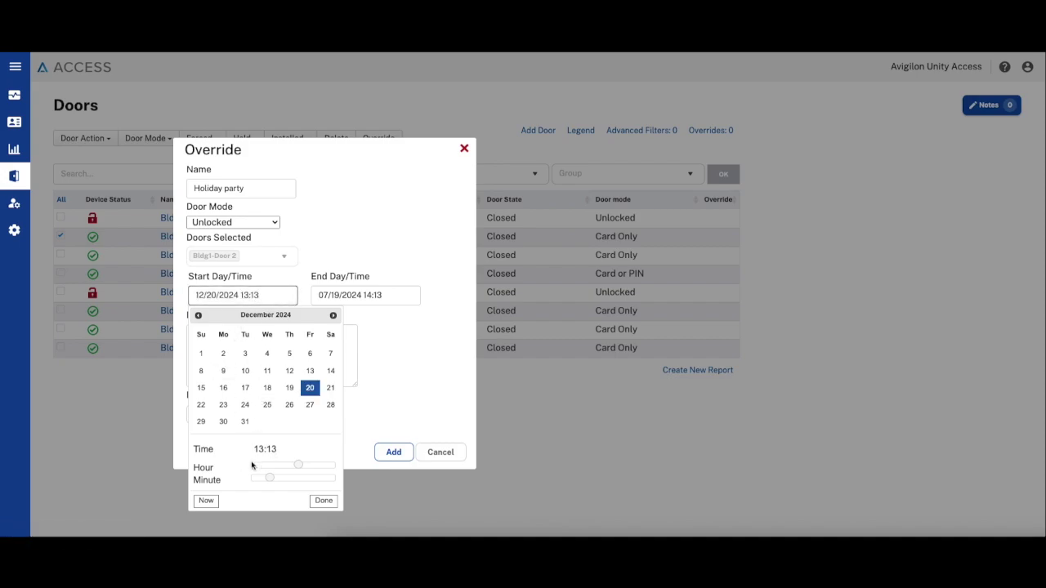
- Set the start time to 18:30 and confirm the picker
{"action": "mouse_move", "coordinate": [299, 467]}
{"action": "left_mouse_down"}
{"action": "mouse_move", "coordinate": [271, 467]}
{"action": "mouse_move", "coordinate": [314, 466]}
{"action": "left_mouse_up"}
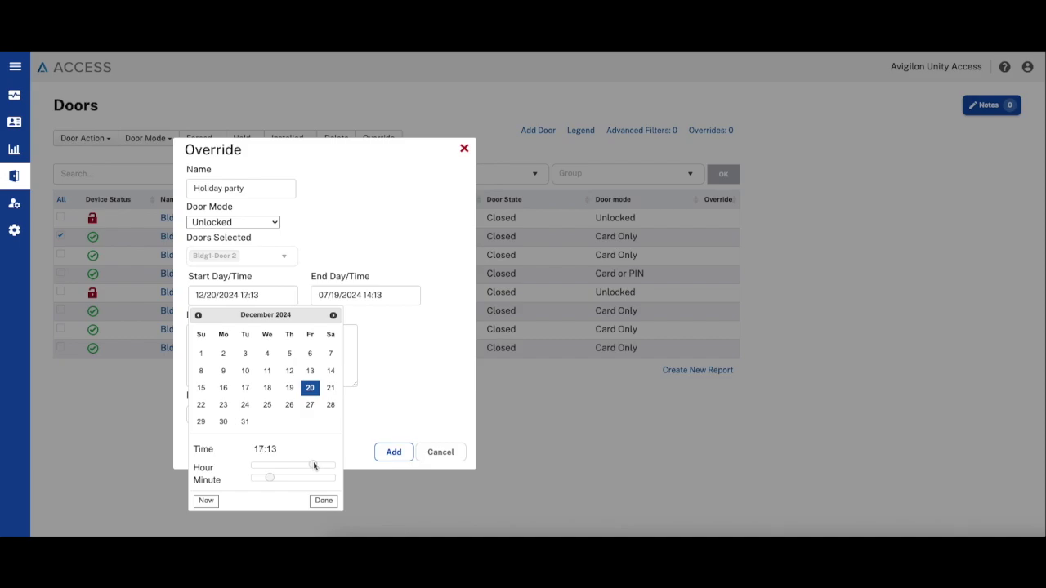
{"action": "left_click_drag", "start_coordinate": [316, 466], "coordinate": [317, 465]}
{"action": "left_click", "coordinate": [258, 295]}
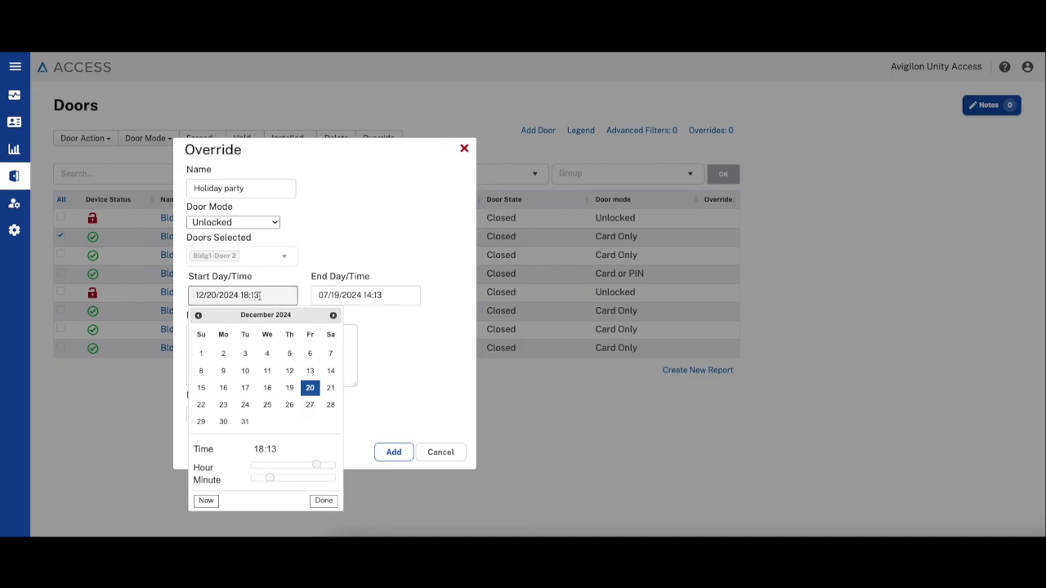
{"action": "left_click_drag", "start_coordinate": [255, 296], "coordinate": [256, 327]}
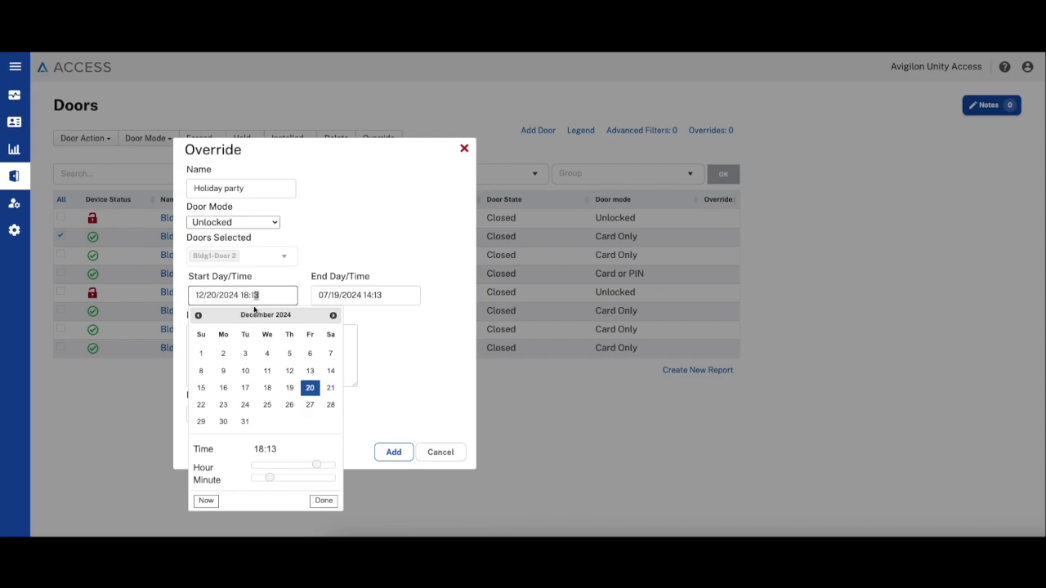
{"action": "type", "text": "30"}
{"action": "left_click", "coordinate": [324, 501]}
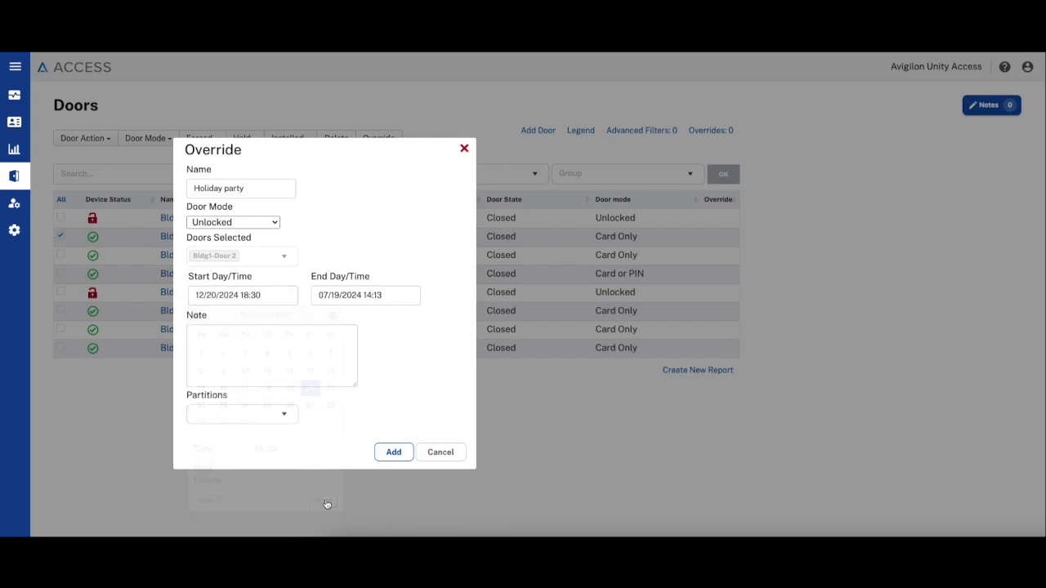
- Enter 12/20/2024 22:30 as the override's end date and time
{"action": "left_click", "coordinate": [381, 298]}
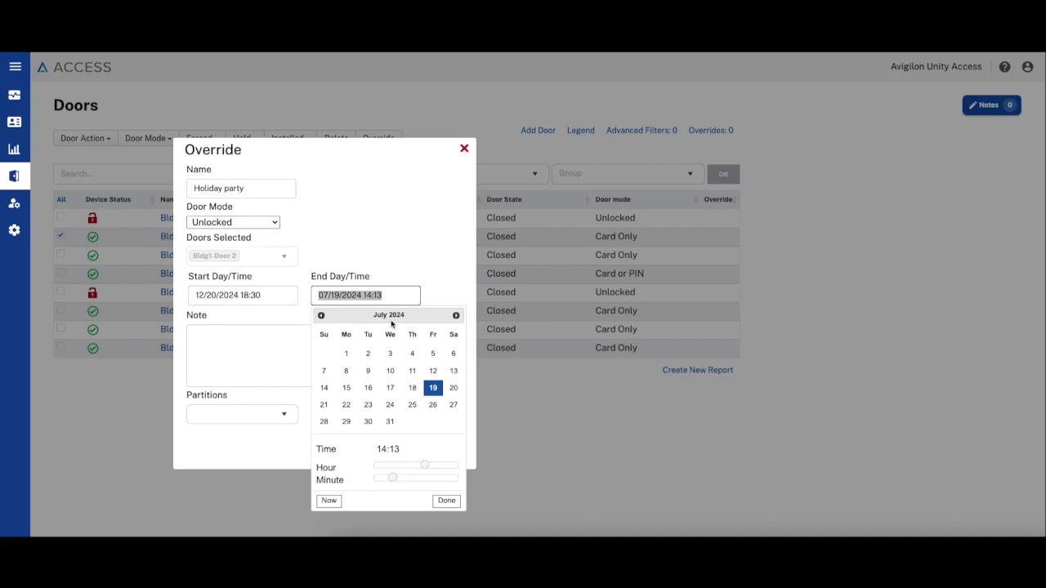
{"action": "type", "text": "12/"}
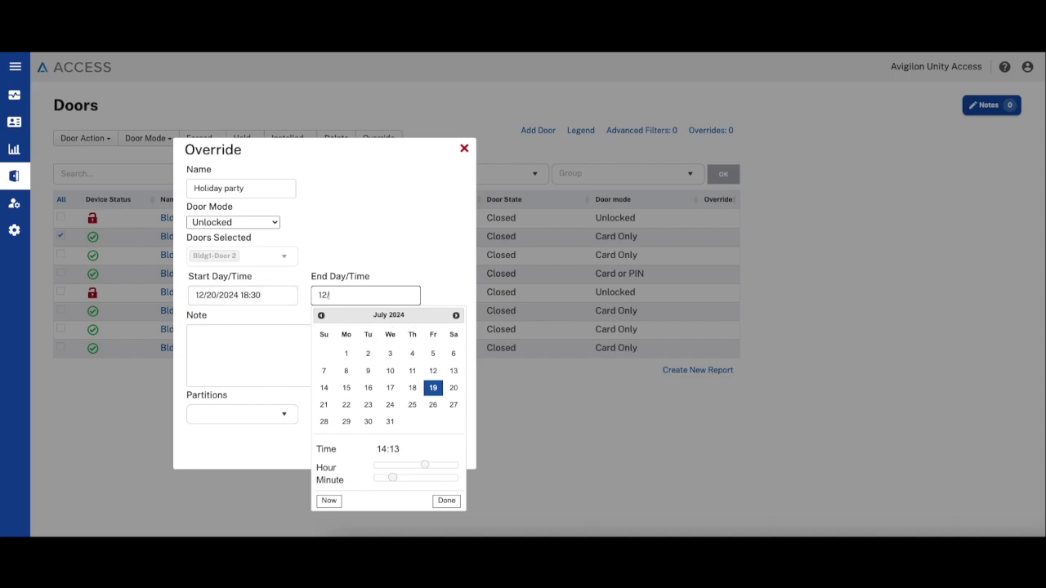
{"action": "type", "text": "20/20"}
{"action": "type", "text": "24"}
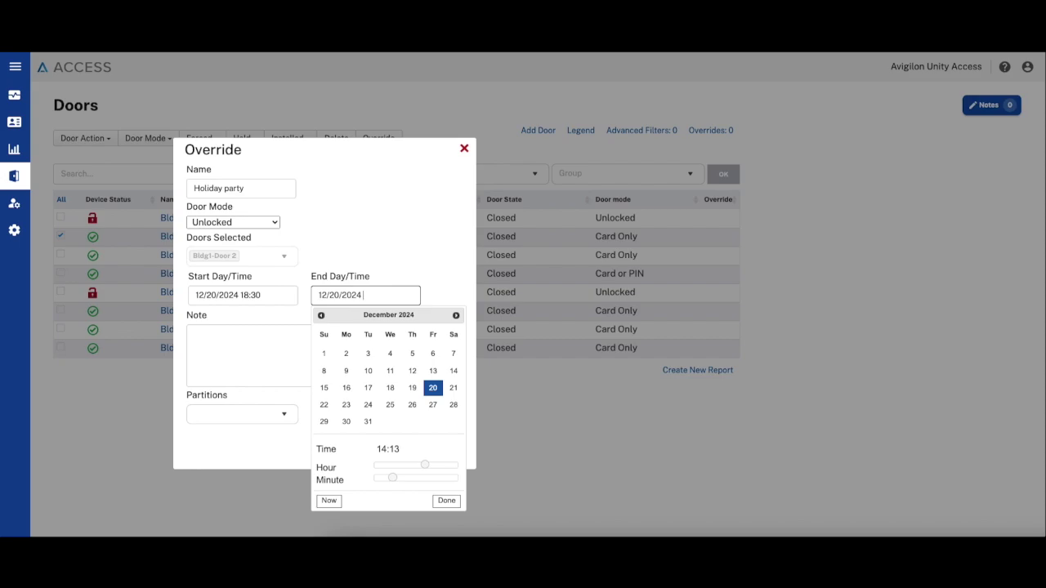
{"action": "type", "text": "22"}
{"action": "type", "text": ":30"}
{"action": "left_click", "coordinate": [444, 501]}
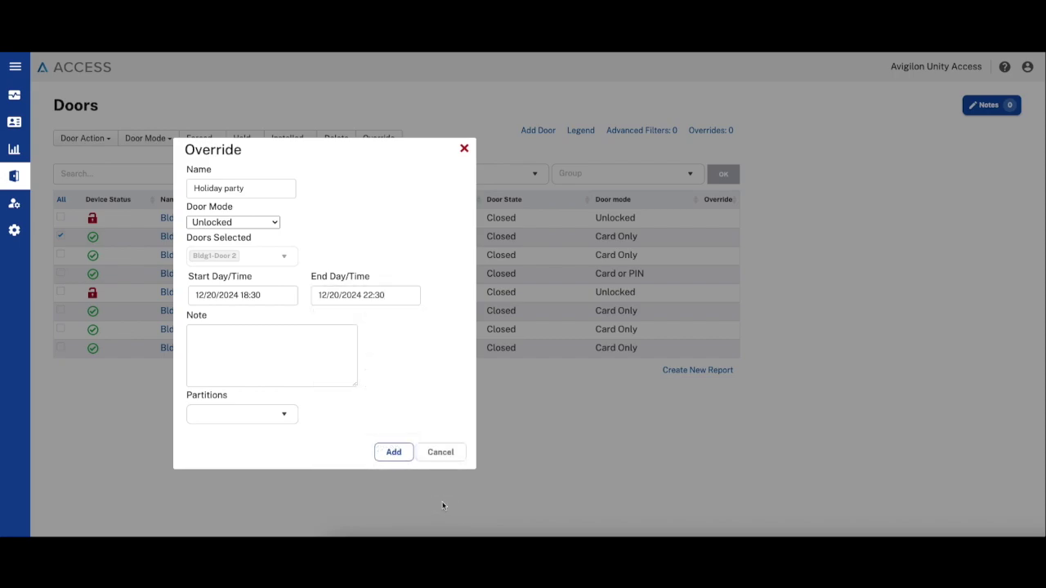
{"action": "left_click", "coordinate": [282, 357]}
- Leave Partitions empty, add the override, and dismiss the success notice
{"action": "left_click", "coordinate": [285, 416]}
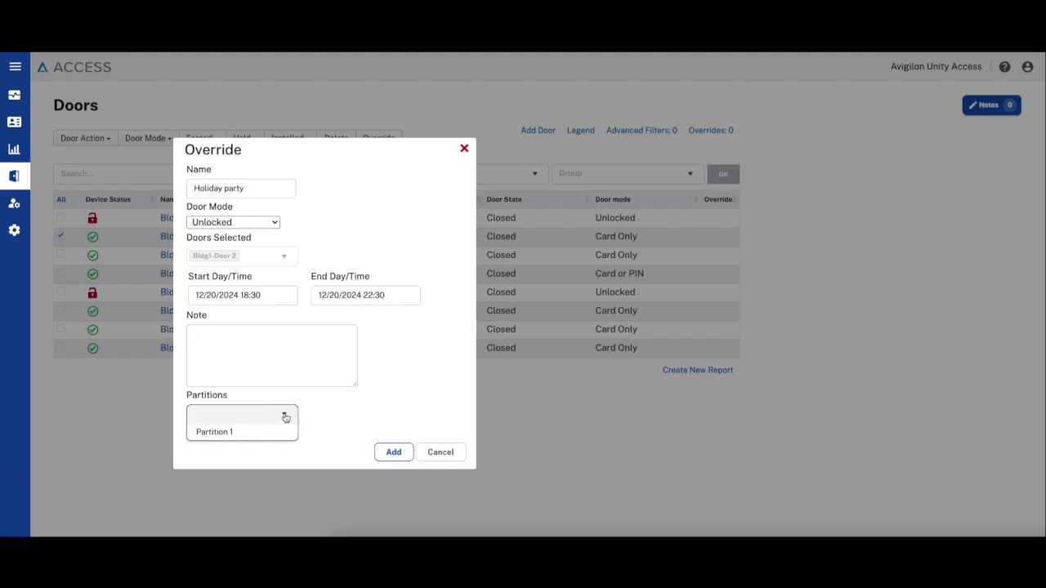
{"action": "left_click", "coordinate": [285, 417]}
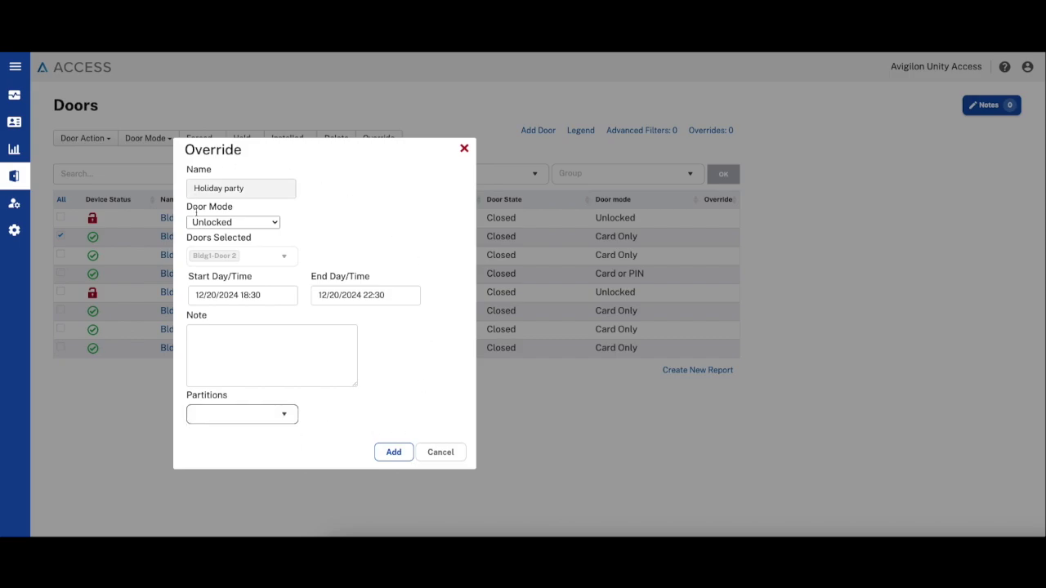
{"action": "left_click", "coordinate": [393, 454]}
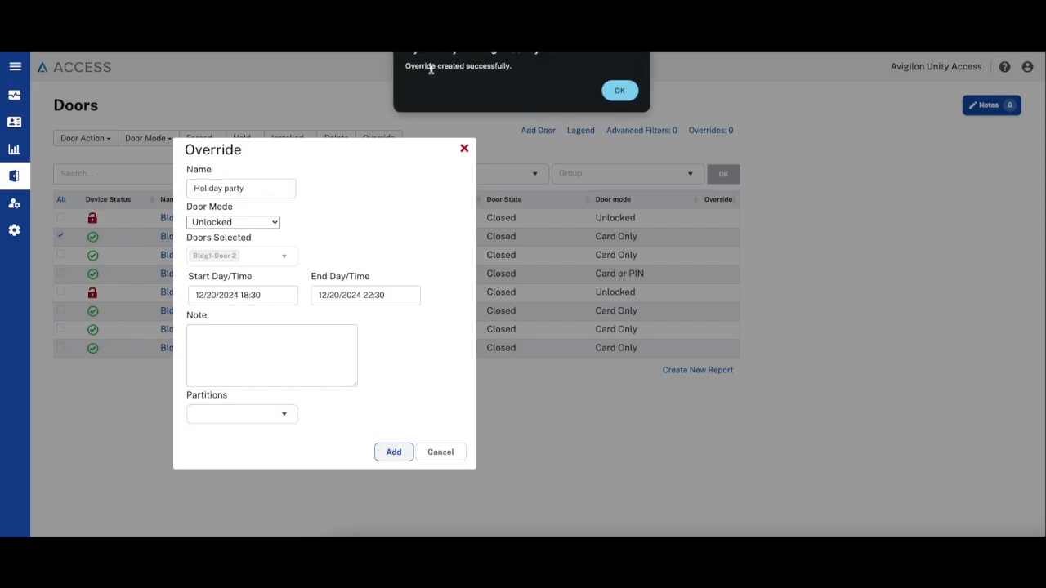
{"action": "left_click", "coordinate": [619, 92]}
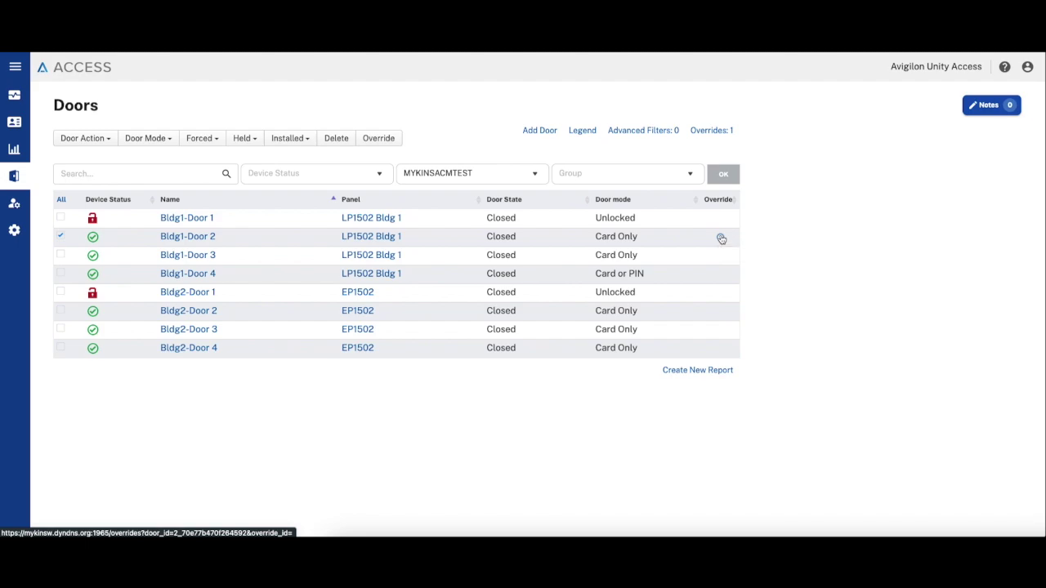
- Review the scheduled overrides for Bldg1-Door 2 from its Override column marker
{"action": "left_click", "coordinate": [722, 238]}
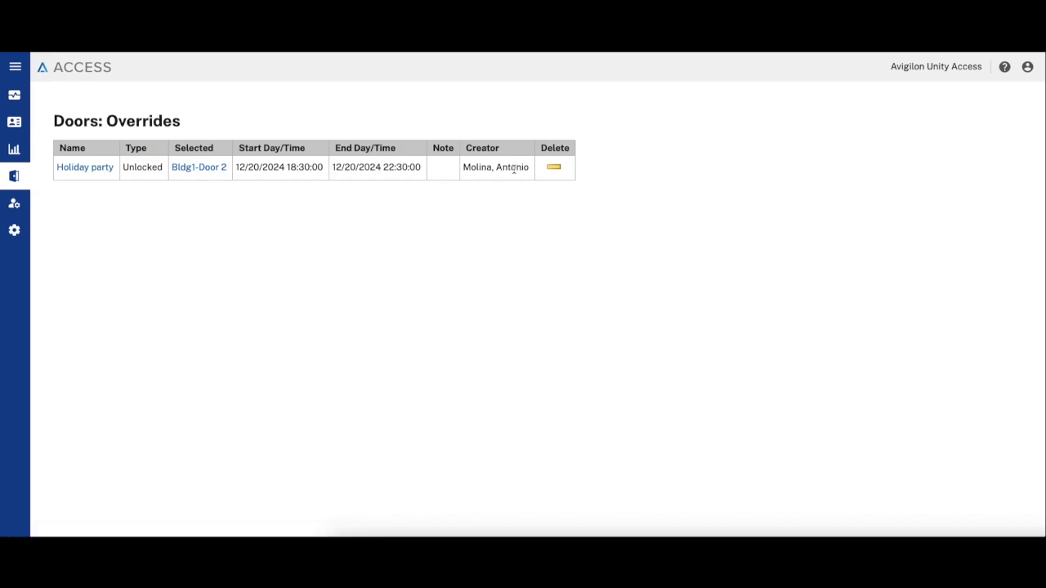
{"action": "left_click", "coordinate": [18, 178]}
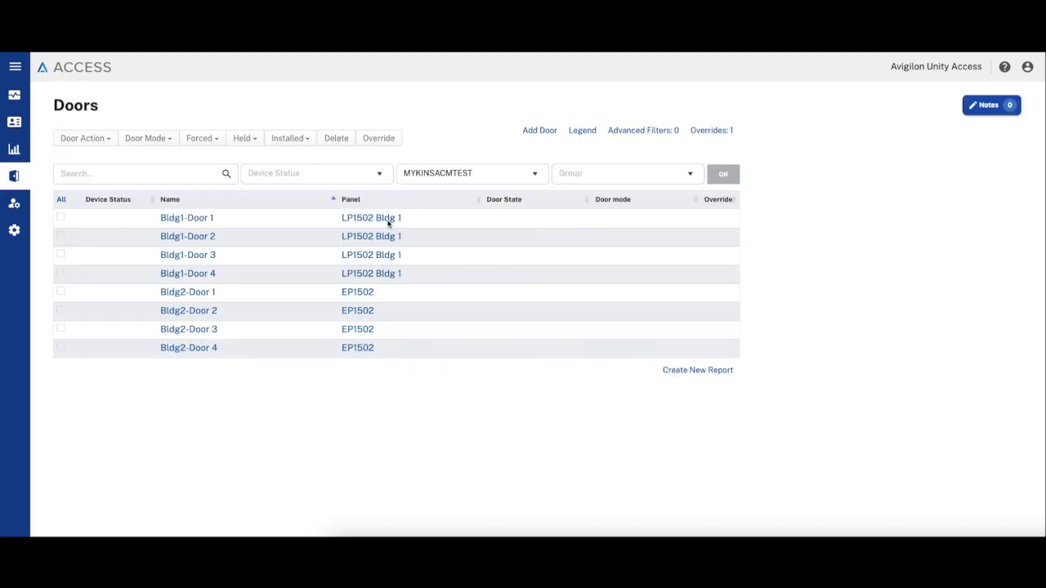
- Check the Overrides: 1 list showing the Holiday party unlock override
{"action": "left_click", "coordinate": [710, 133]}
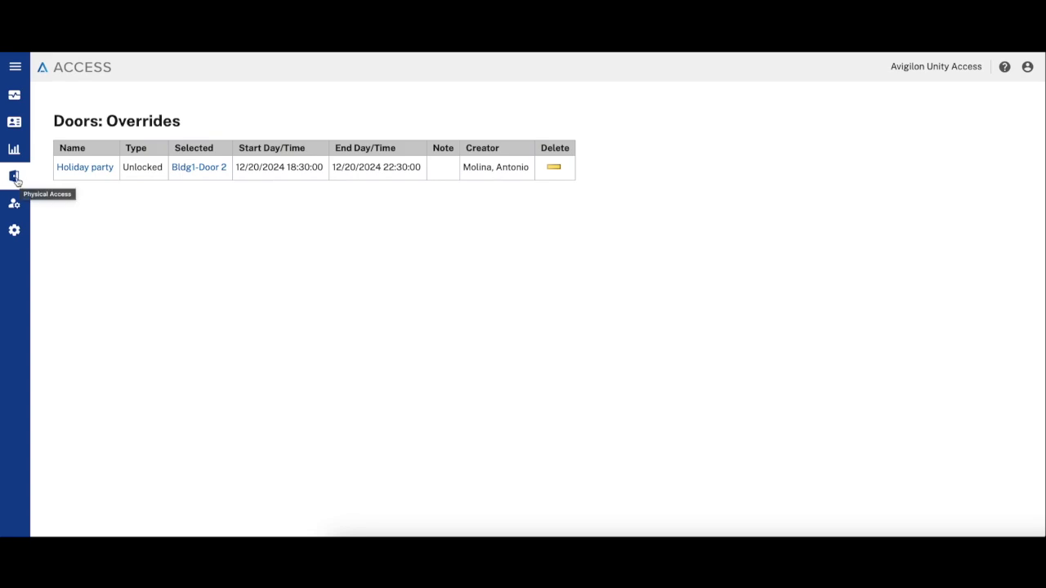
{"action": "scroll", "coordinate": [16, 180], "scroll_direction": "left", "scroll_amount": 5}
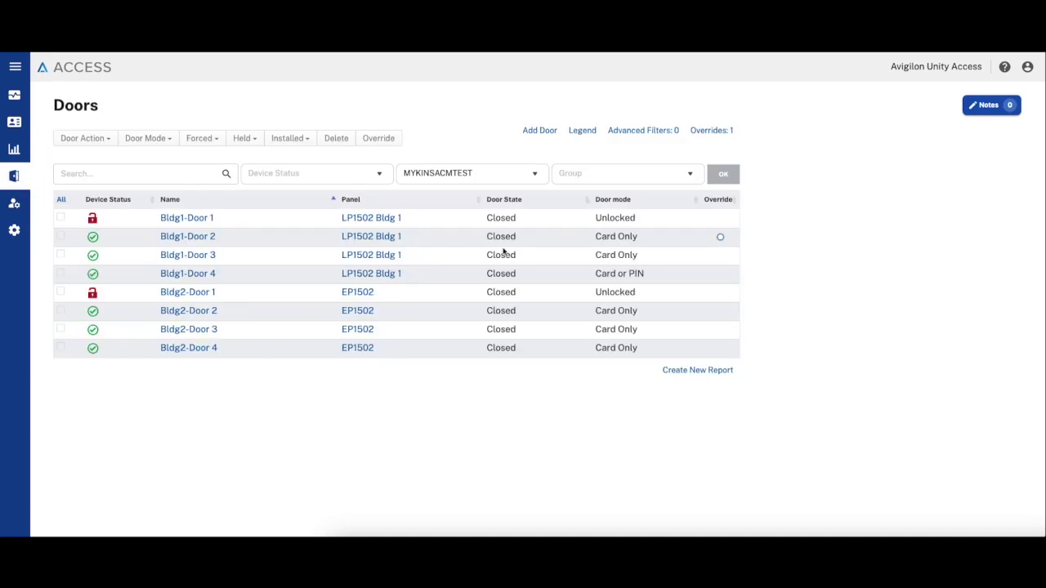